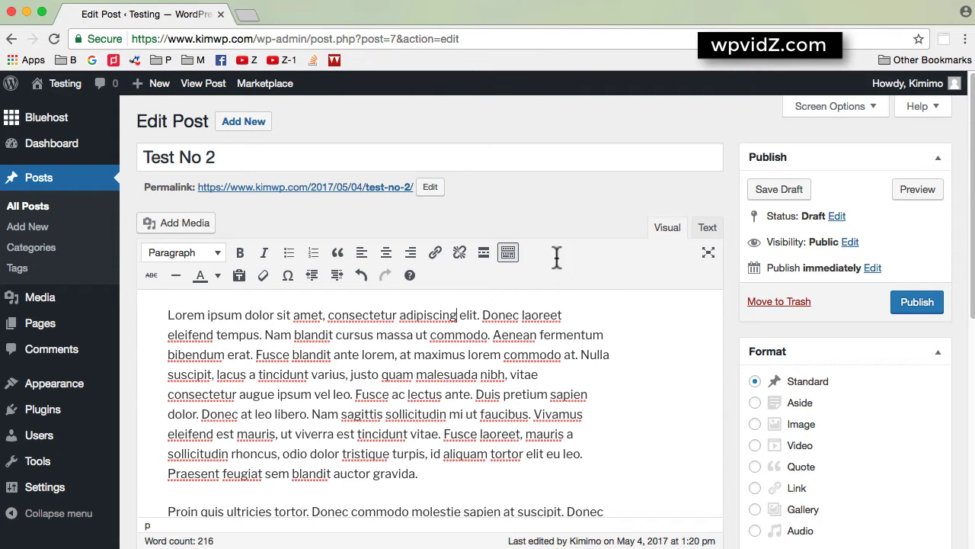
scroll(617, 369, "down", 5)
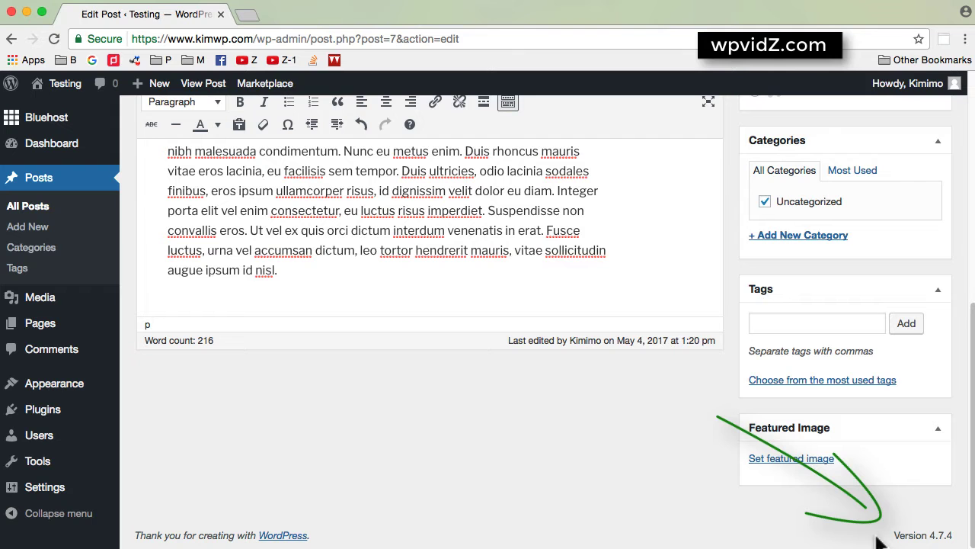
scroll(876, 541, "up", 10)
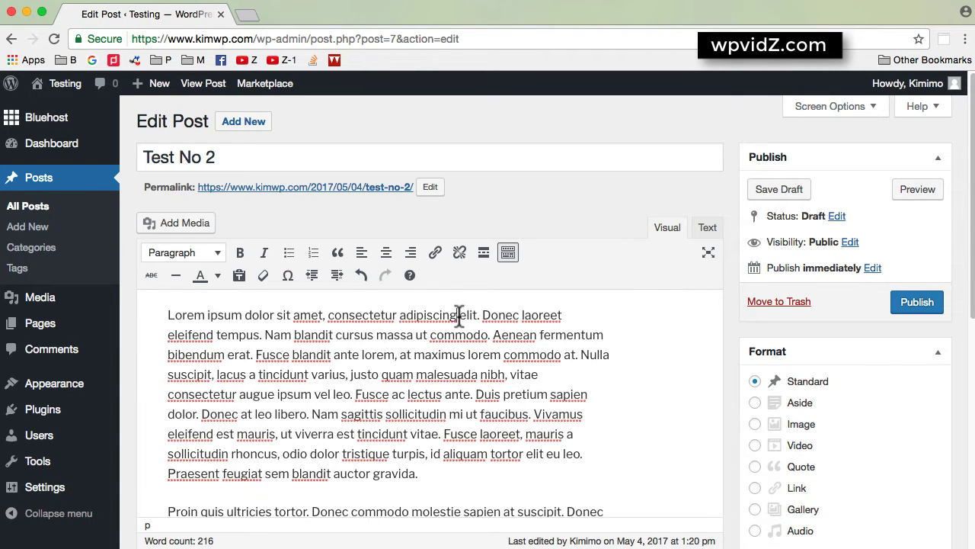
left_click_drag(457, 315, 329, 317)
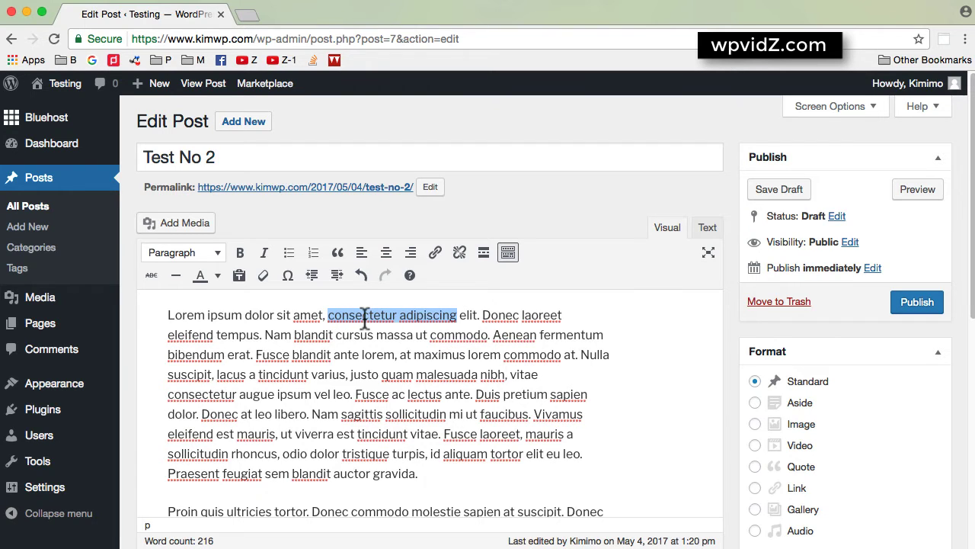
left_click(436, 254)
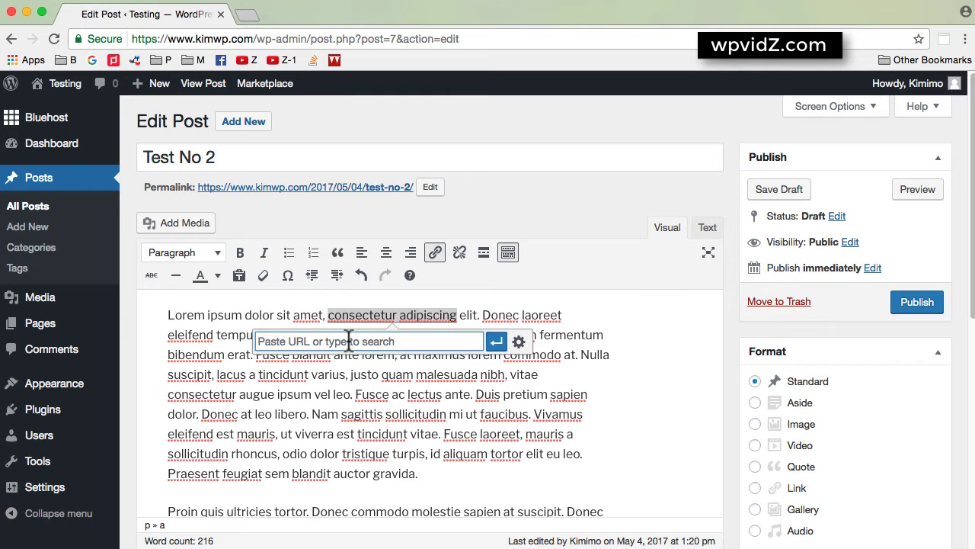
type("https")
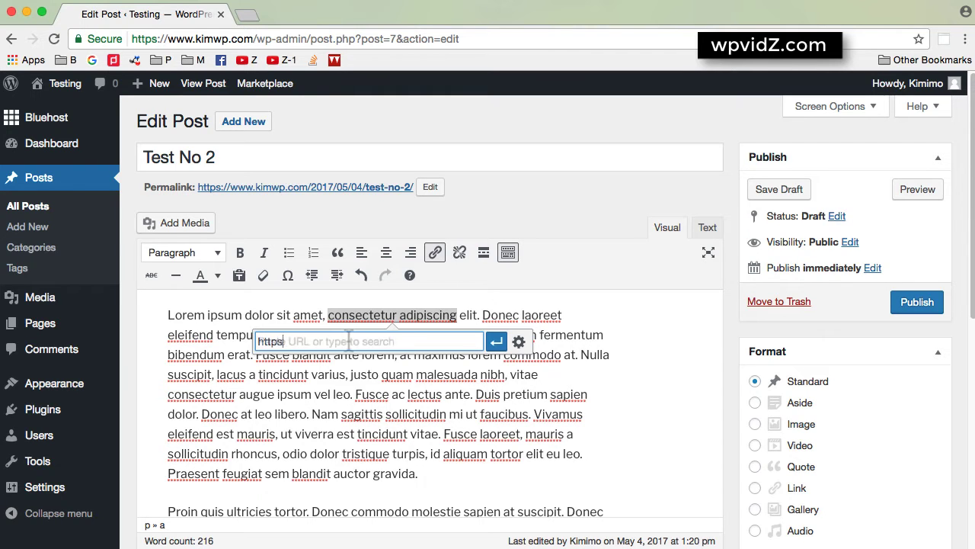
type("://www.google.com")
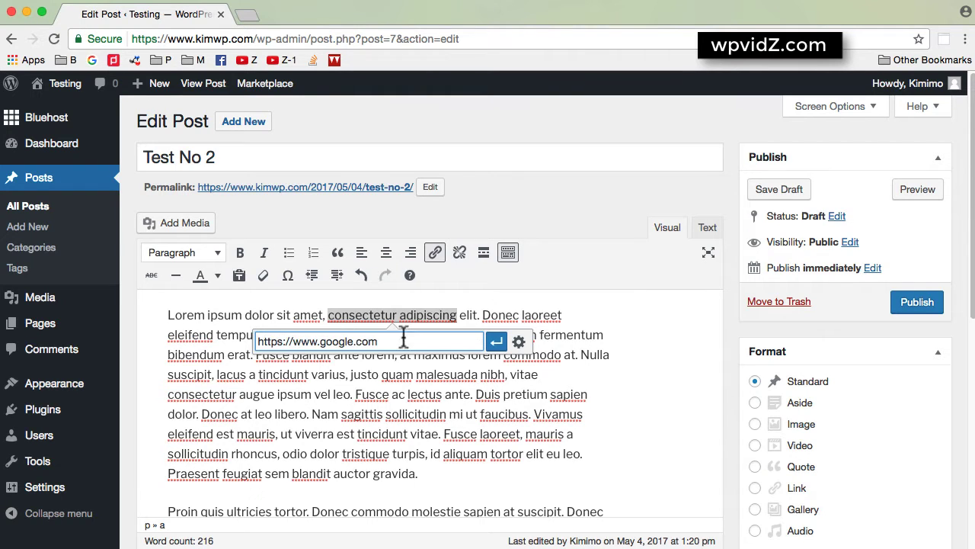
Make the "consectetur adipiscing" link open in a new tab through its link options and apply the update
left_click(519, 343)
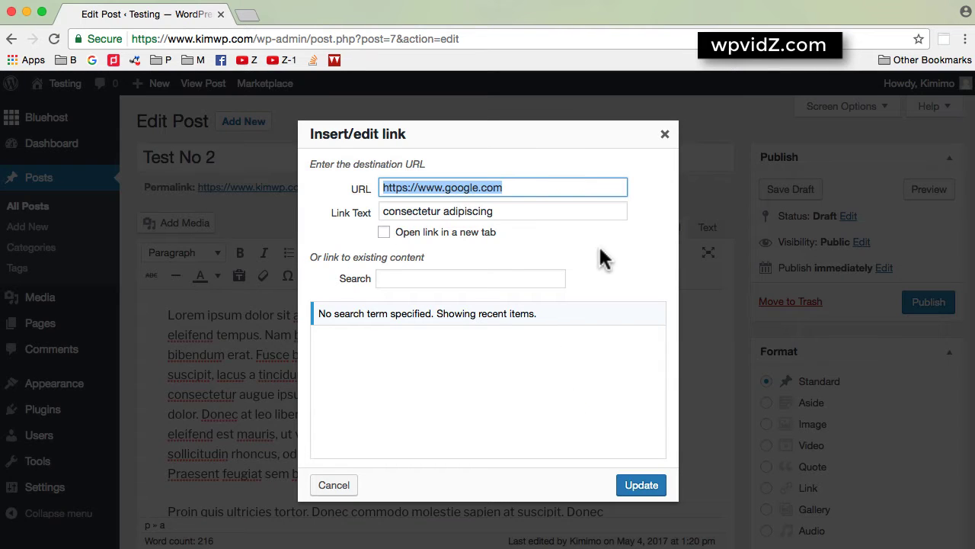
triple_click(517, 211)
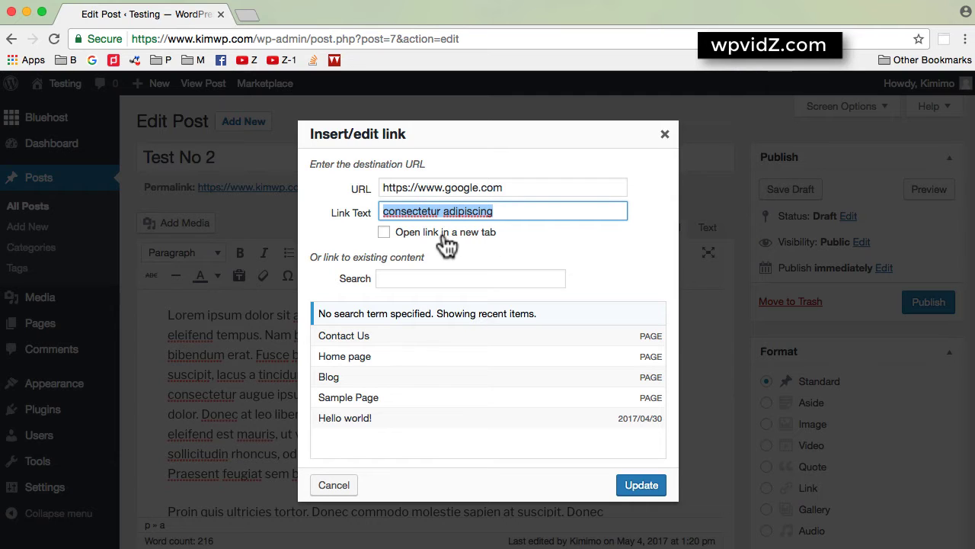
left_click(385, 233)
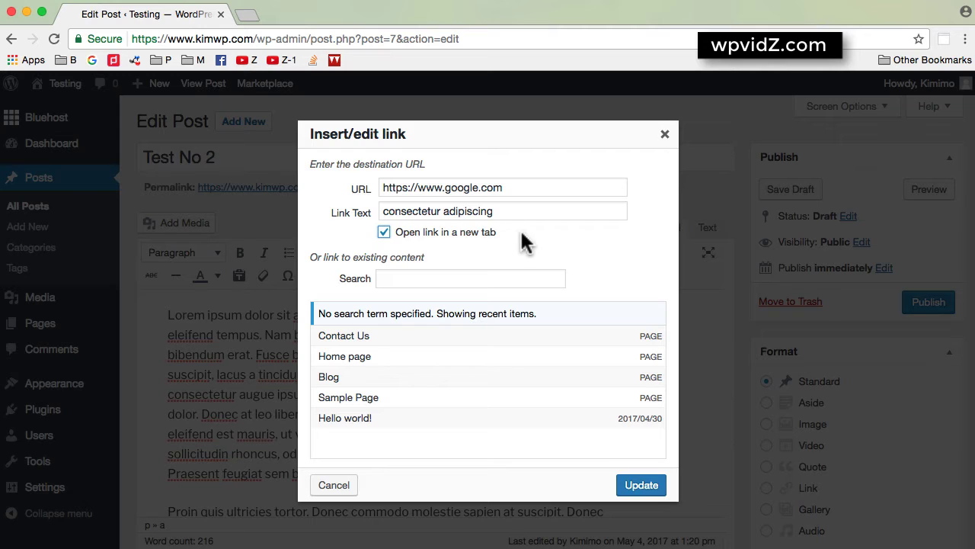
left_click(640, 486)
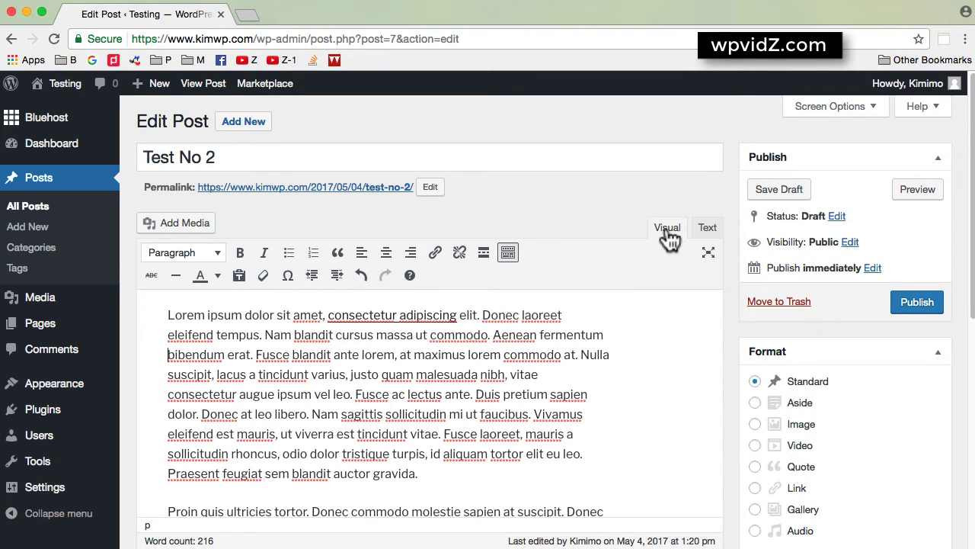
Examine the link's HTML source in the post, highlighting its rel="noopener noreferrer" attribute
left_click(708, 238)
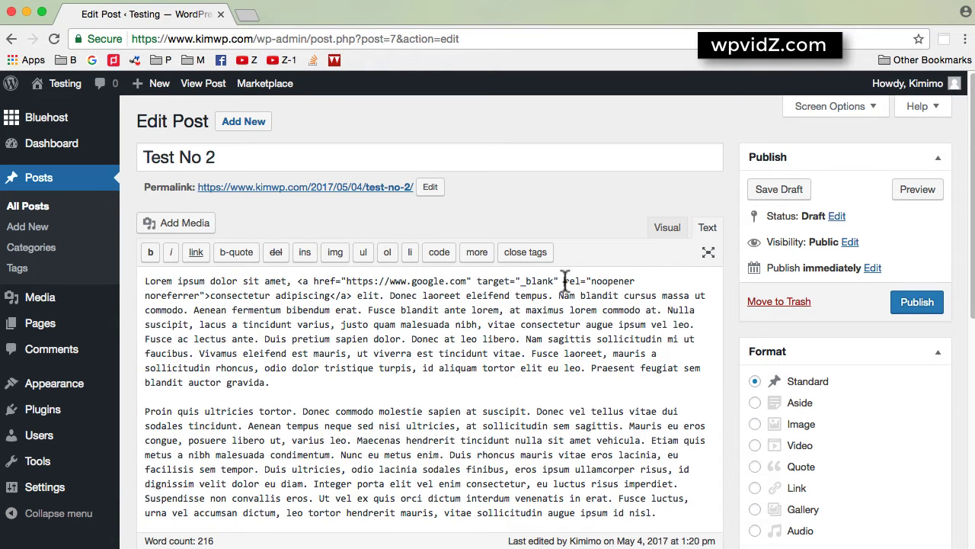
left_click_drag(564, 280, 207, 295)
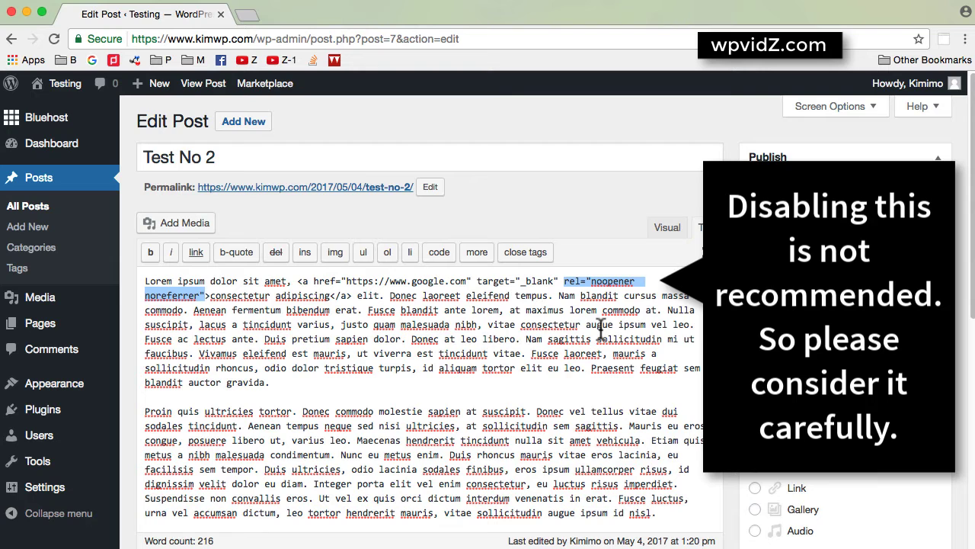
scroll(936, 496, "down", 6)
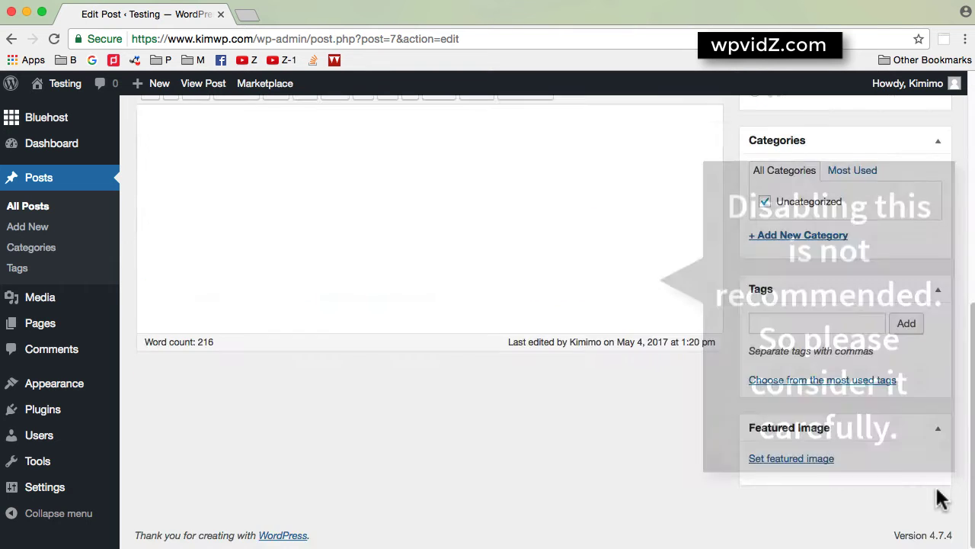
scroll(712, 442, "up", 5)
scroll(713, 442, "up", 1)
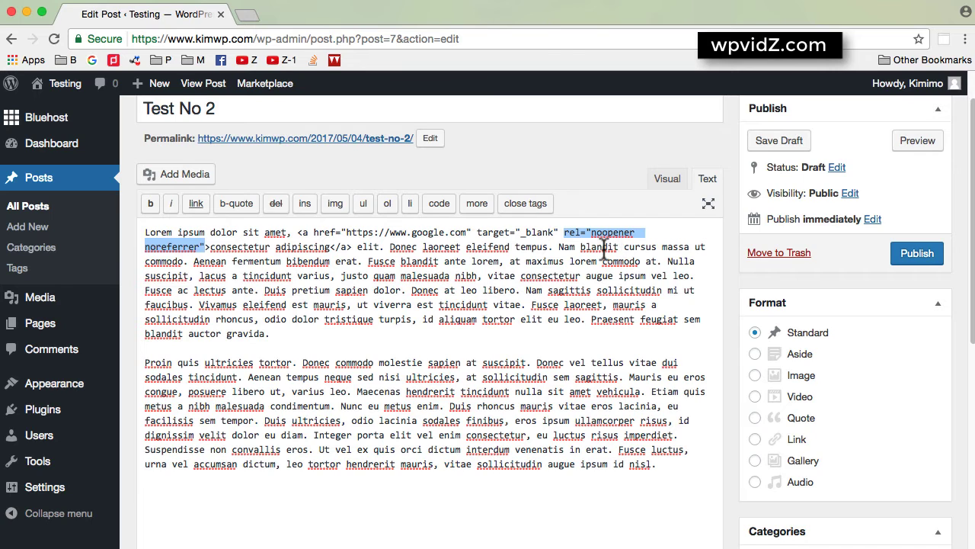
scroll(640, 262, "up", 2)
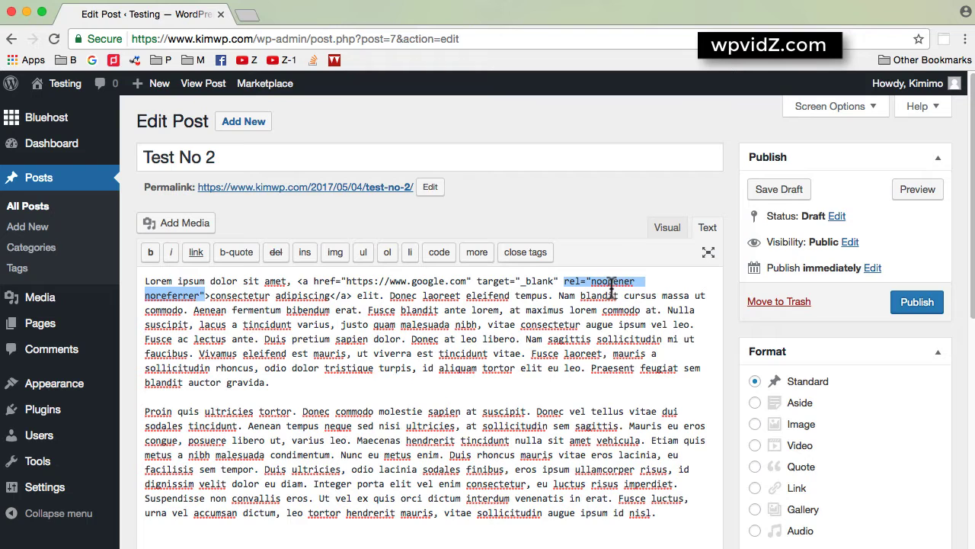
Delete rel="noopener noreferrer" and the space before it from the Google link's HTML, and save the draft
left_click(563, 281)
left_click_drag(564, 281, 205, 296)
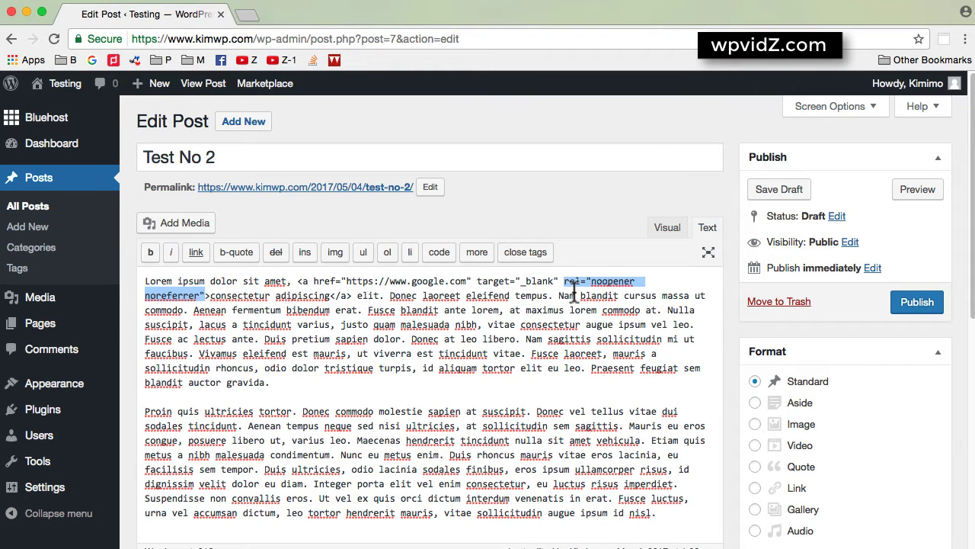
key("BackSpace")
key("BackSpace")
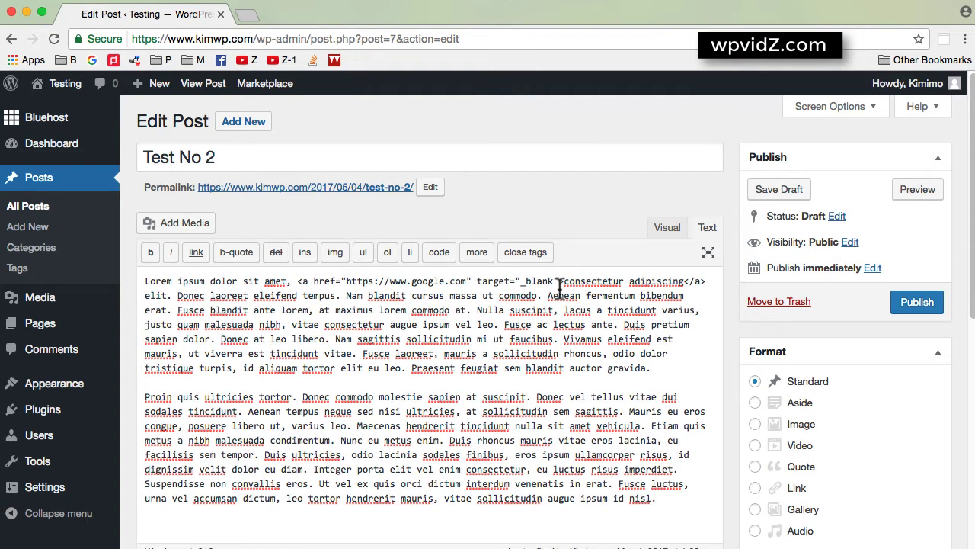
left_click(793, 192)
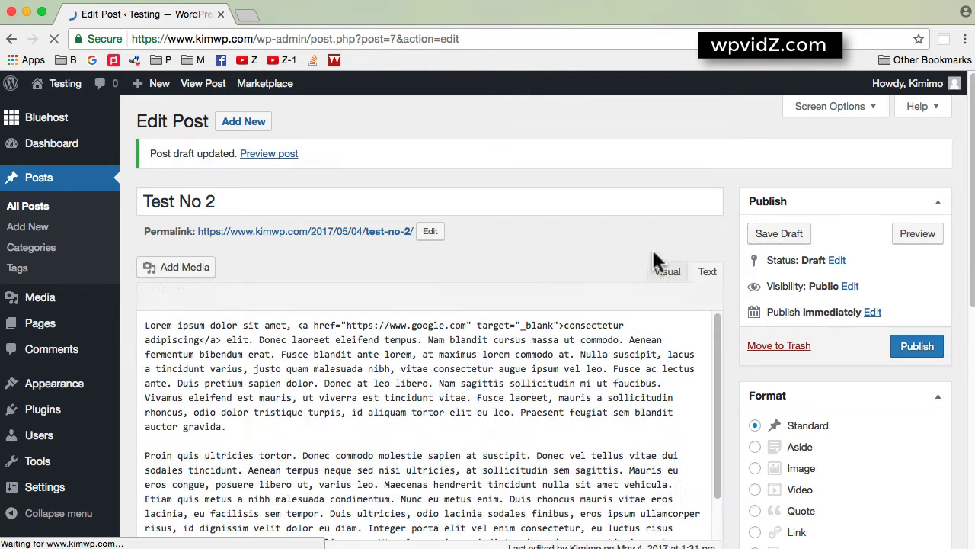
Show the post in the visual editor and return to its HTML source to recheck the Google link's attributes
left_click_drag(558, 326, 318, 326)
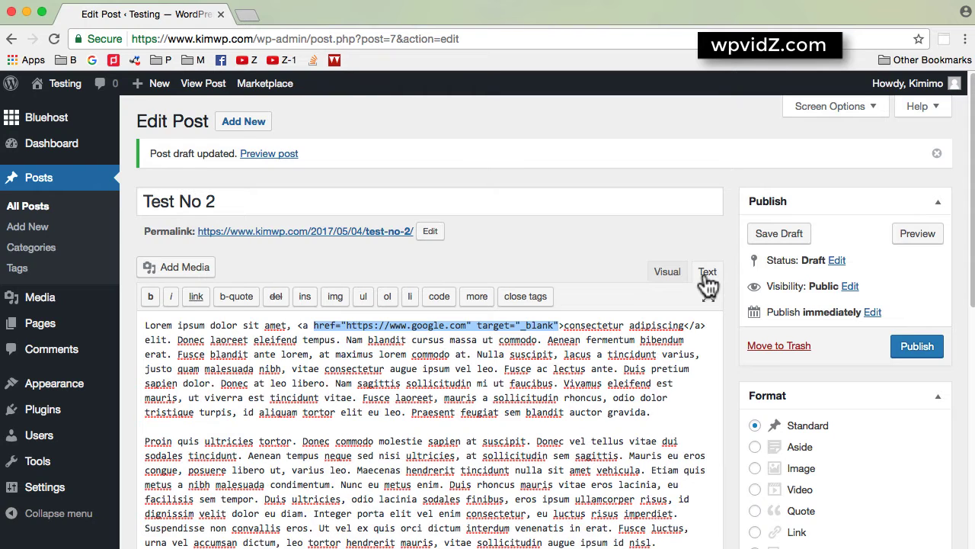
left_click(664, 274)
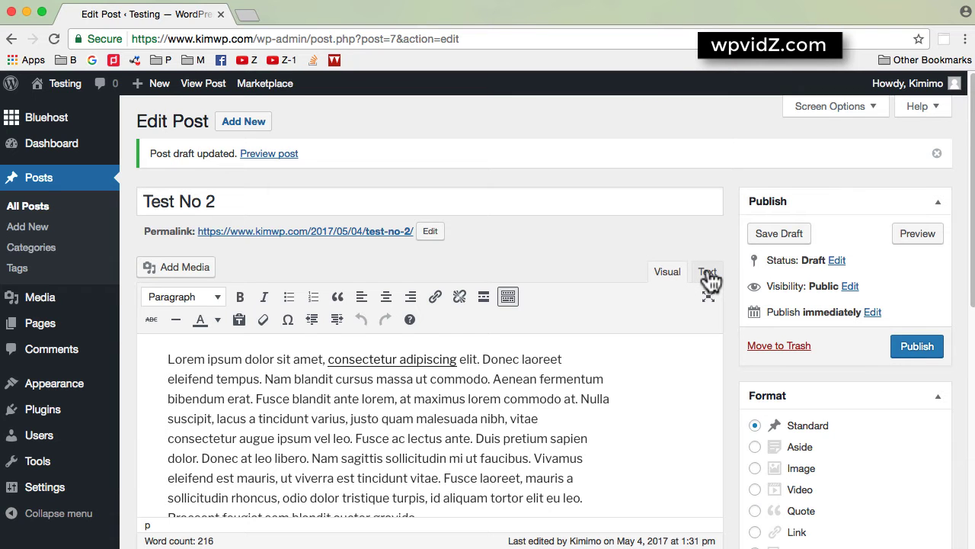
left_click(708, 275)
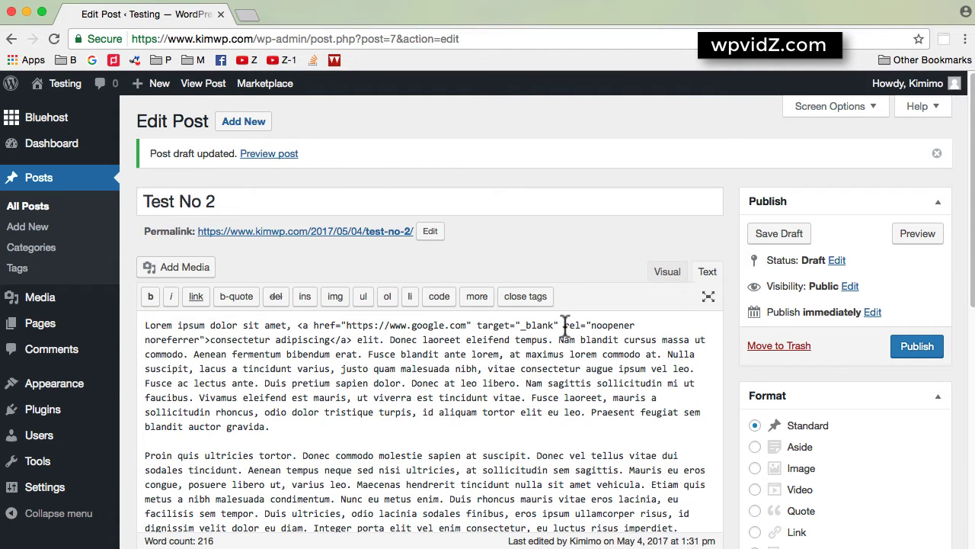
left_click_drag(564, 324, 206, 339)
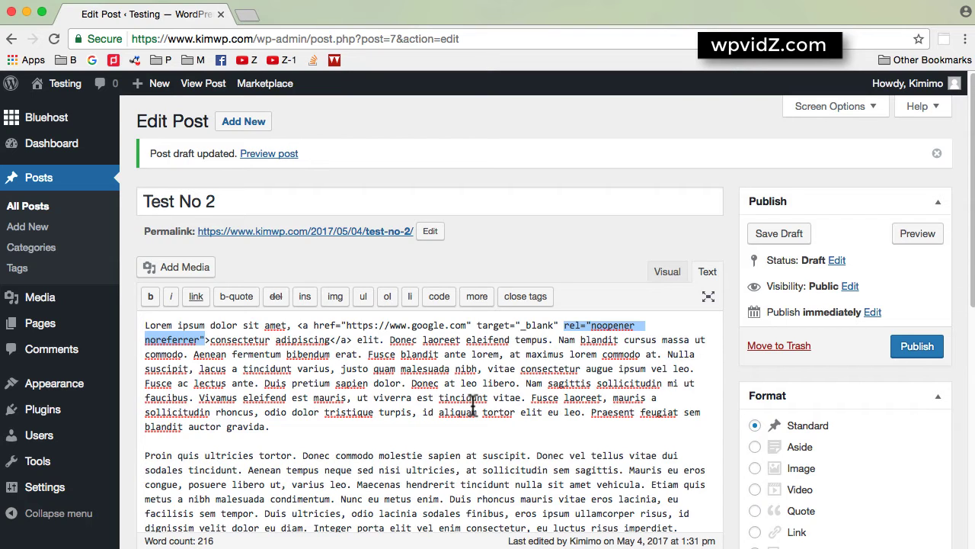
Go to the installed themes and check the details of the active theme, closing them again
mouse_move(22, 381)
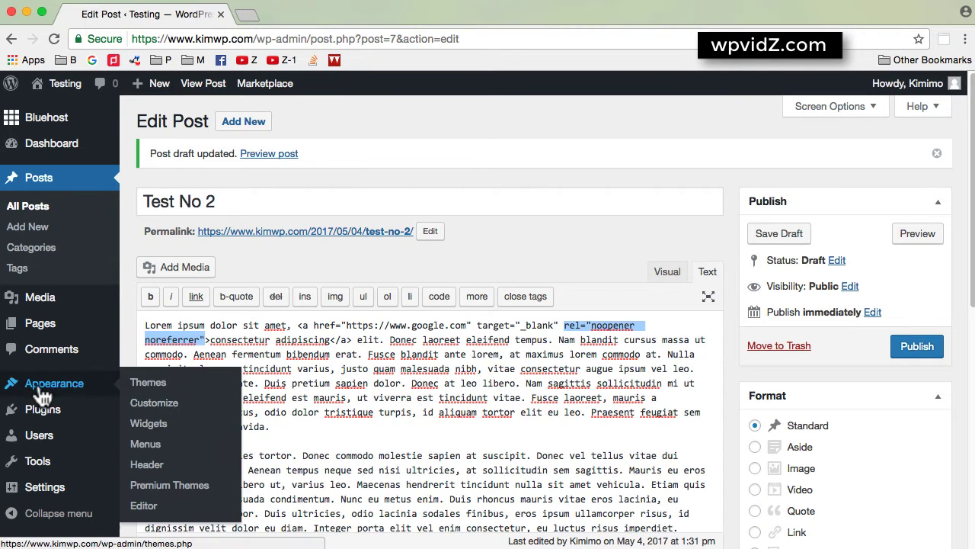
left_click(146, 383)
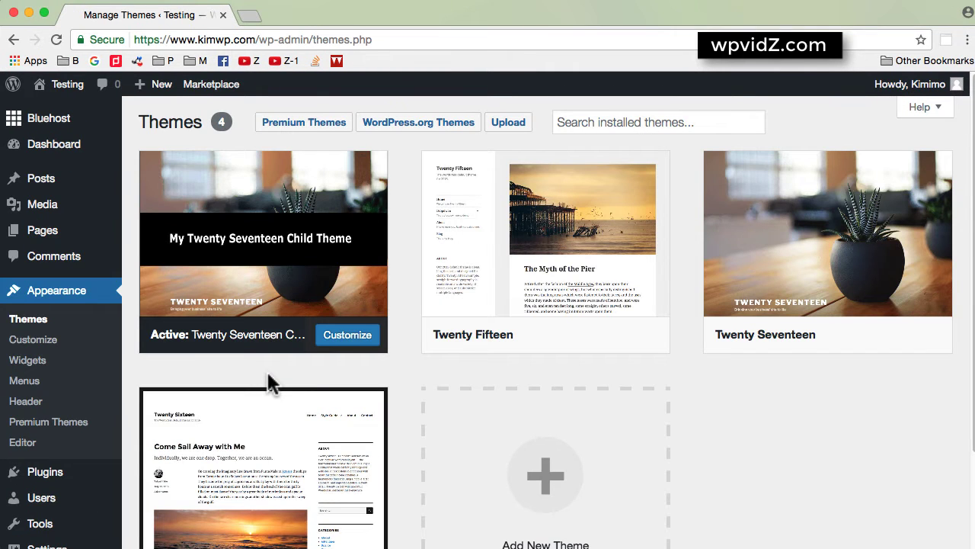
mouse_move(228, 358)
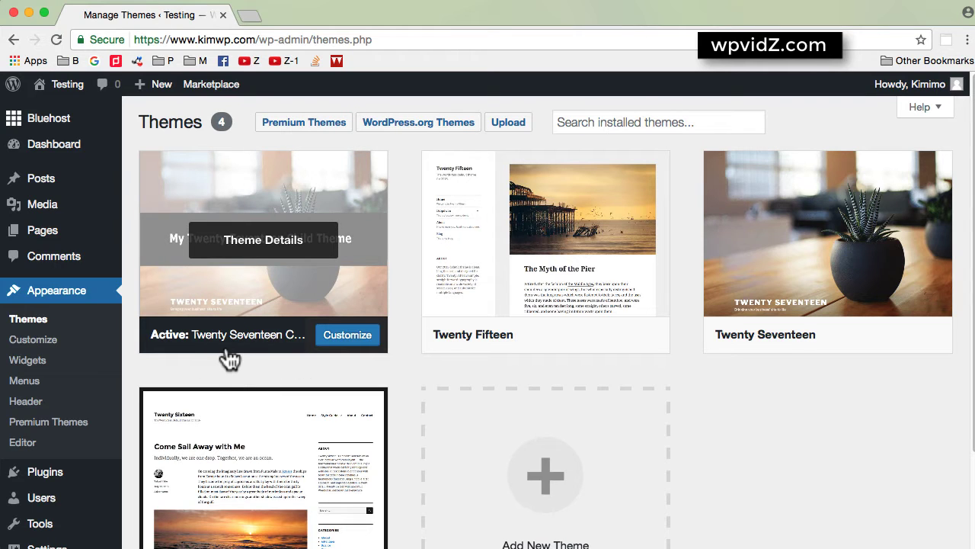
left_click(262, 255)
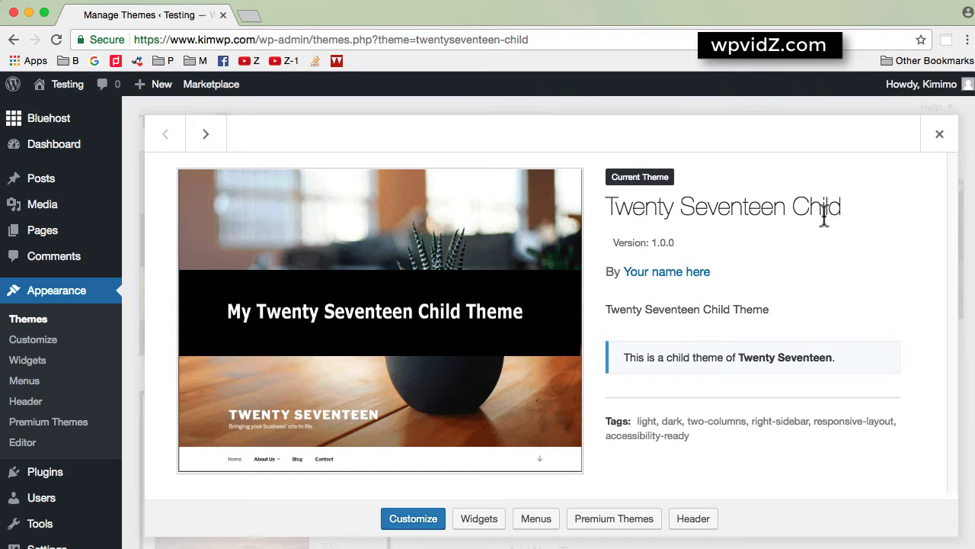
left_click(942, 137)
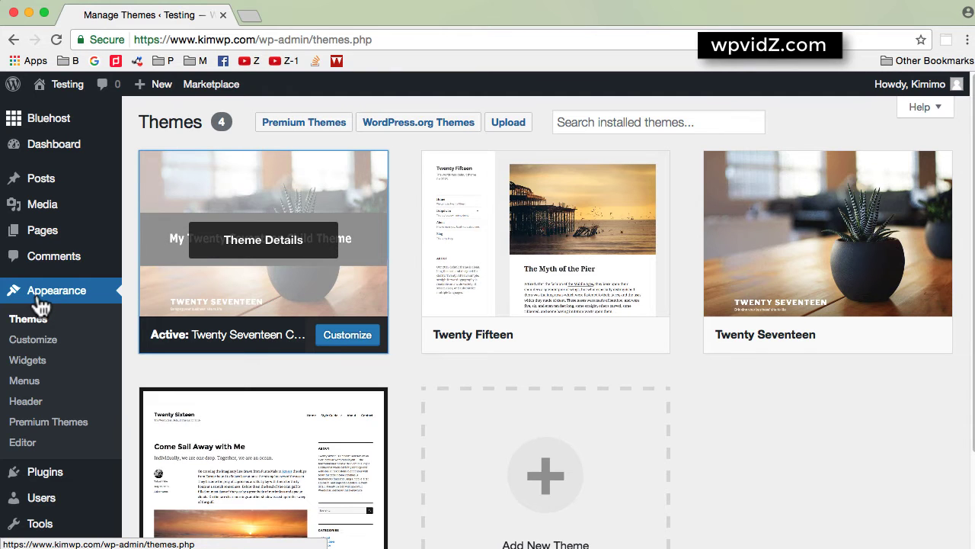
Open the Twenty Seventeen Child theme's functions.php in the theme editor, proceeding past the editing caution
left_click(22, 444)
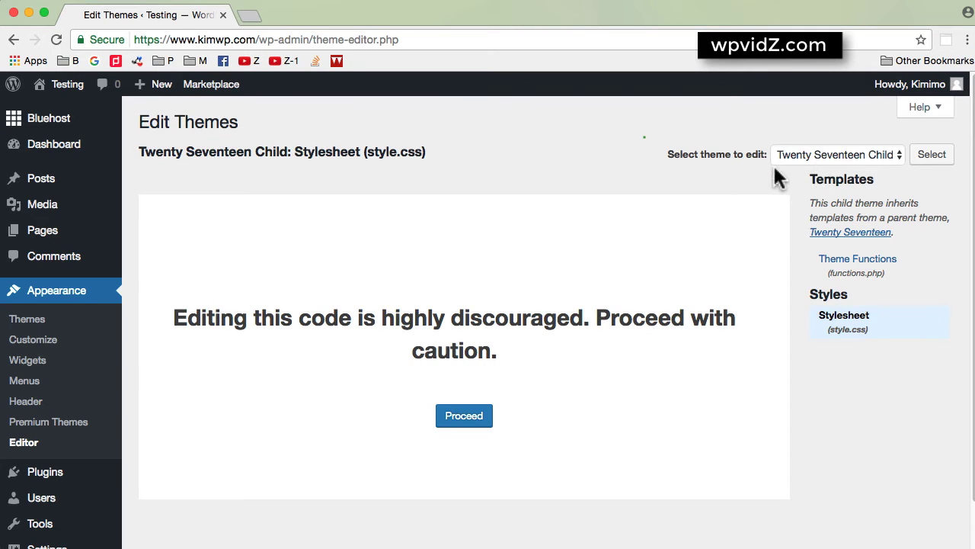
left_click(894, 155)
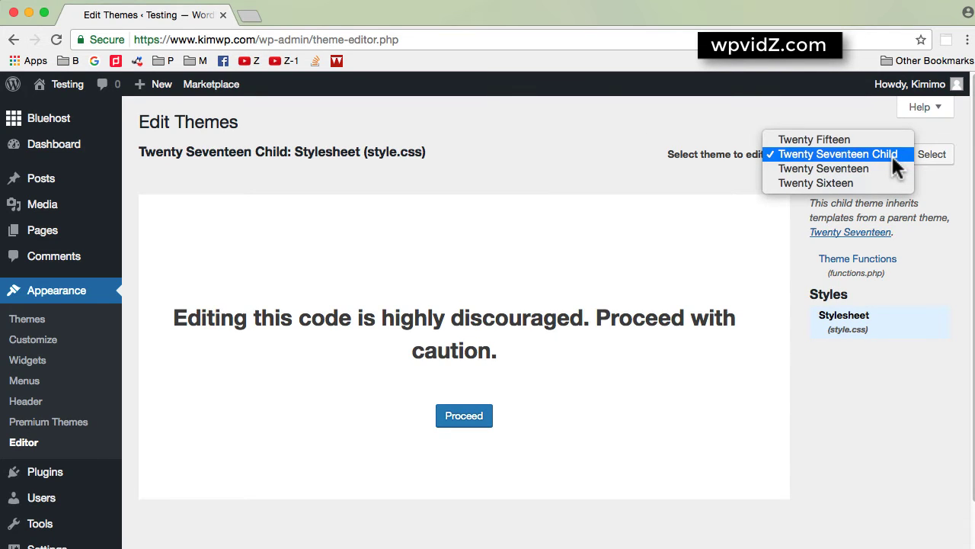
left_click(727, 138)
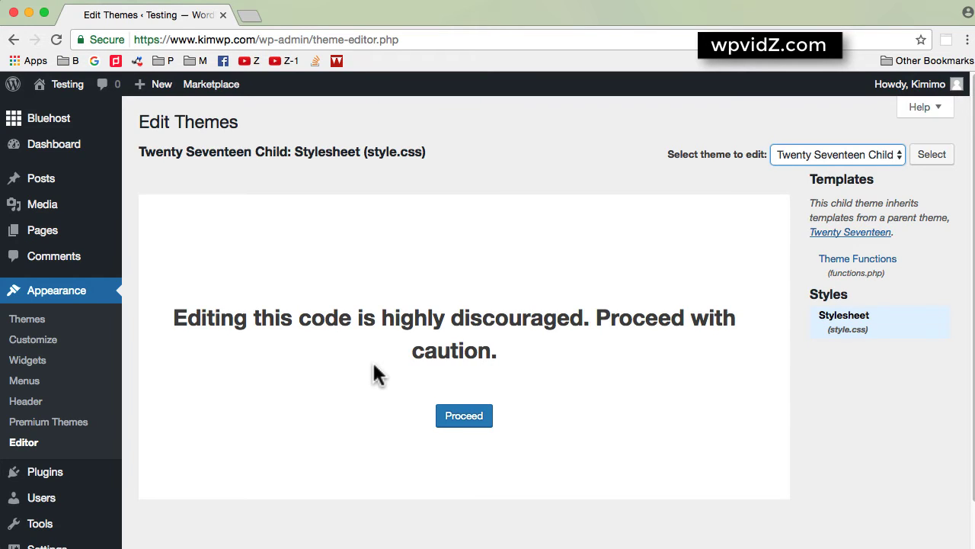
left_click(464, 416)
scroll(601, 383, "up", 2)
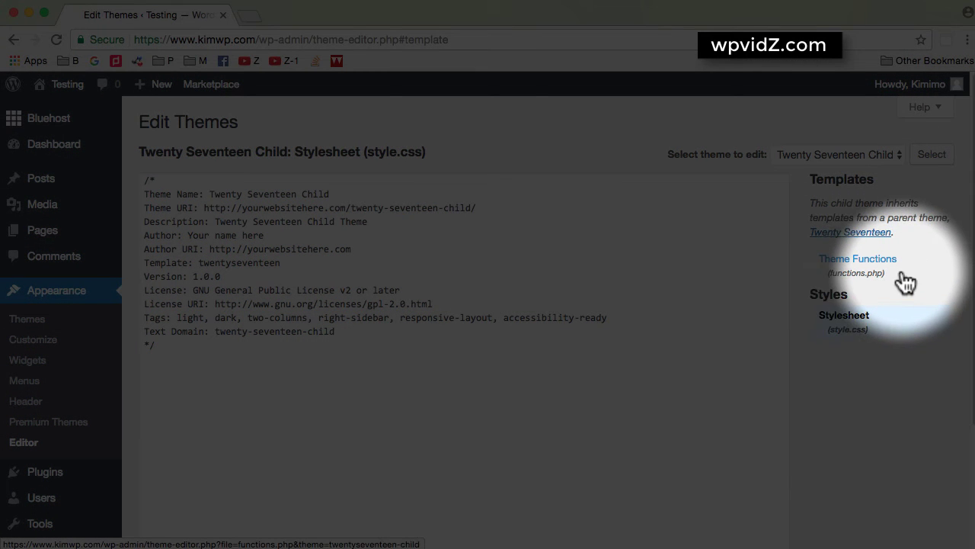
left_click(830, 268)
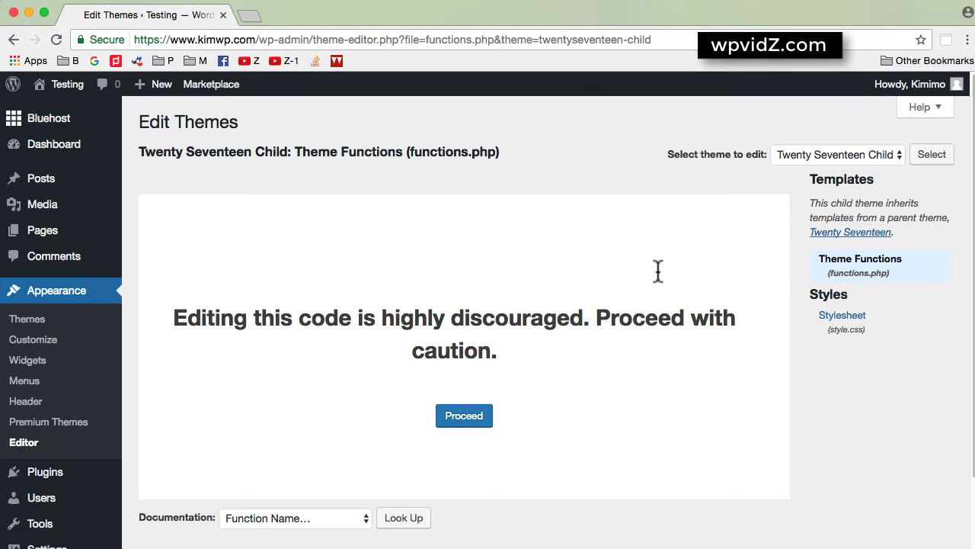
left_click(463, 422)
scroll(662, 363, "up", 3)
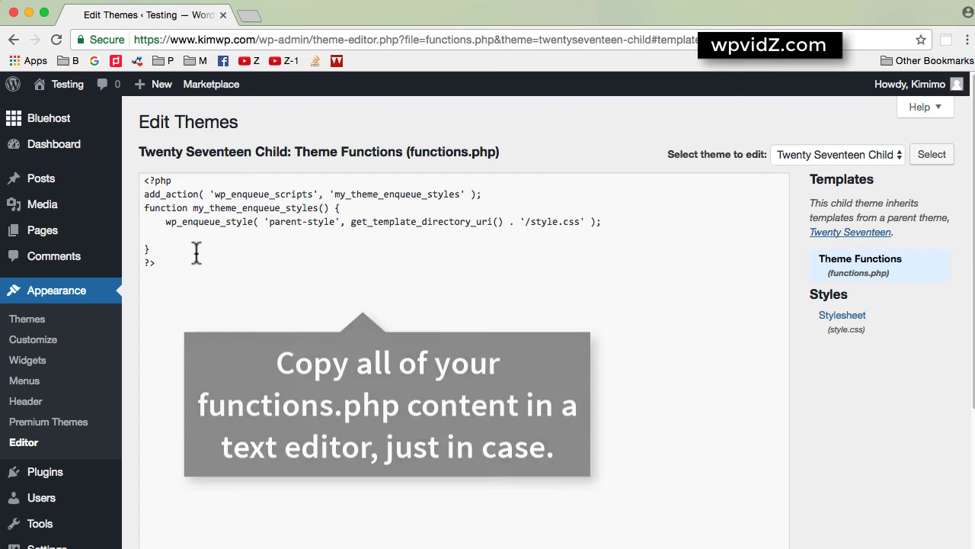
Insert before the closing ?> the commented tiny_mce_before_init filter and its function tinymce_allow_unsafe_link_target, setting $mceInit['allow_unsafe_link_target']=true and returning $mceInit
left_click(150, 248)
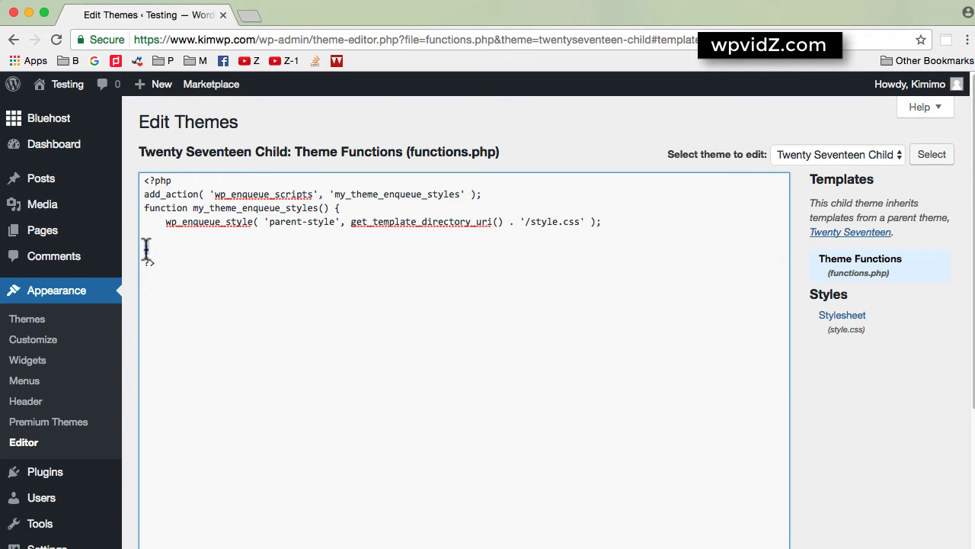
left_click_drag(151, 262, 144, 251)
left_click(157, 249)
key("Return")
left_click_drag(144, 277, 151, 277)
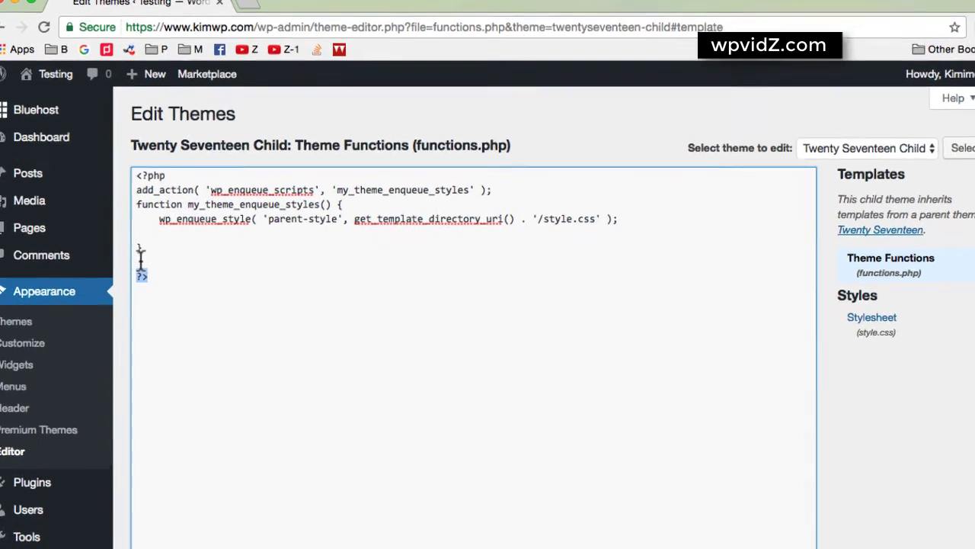
left_click(183, 263)
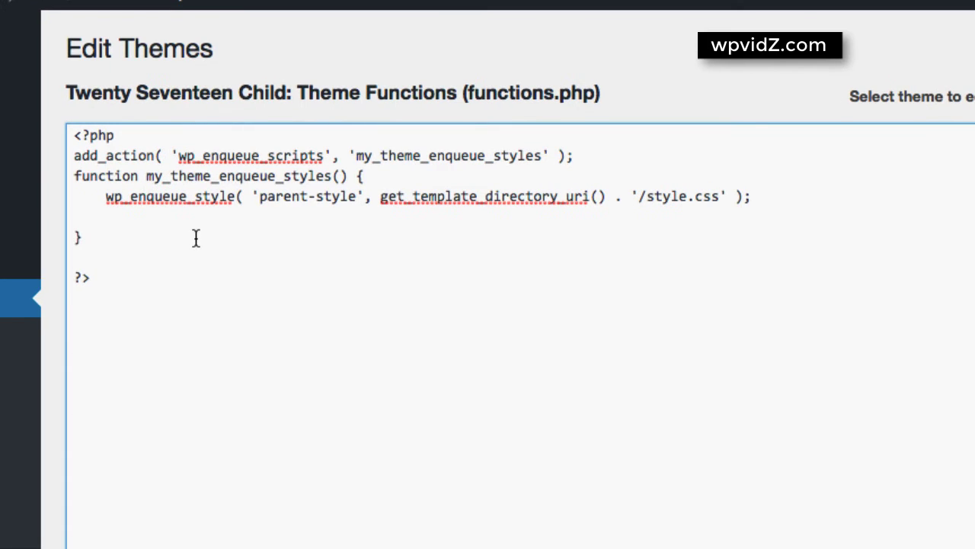
type("// Note that this intentionally disables a tinyMCE security feature. // Use of this code is NOT recommended. //Adding function that disable rel noreferrer add_filter('tiny_mce_before_init','tinymce_allow_unsafe_link_target'); function tinymce_allow_unsafe_link_target( $mceInit ) { \t$mceInit['allow_unsafe_link_target']=true; \treturn $mceInit; }")
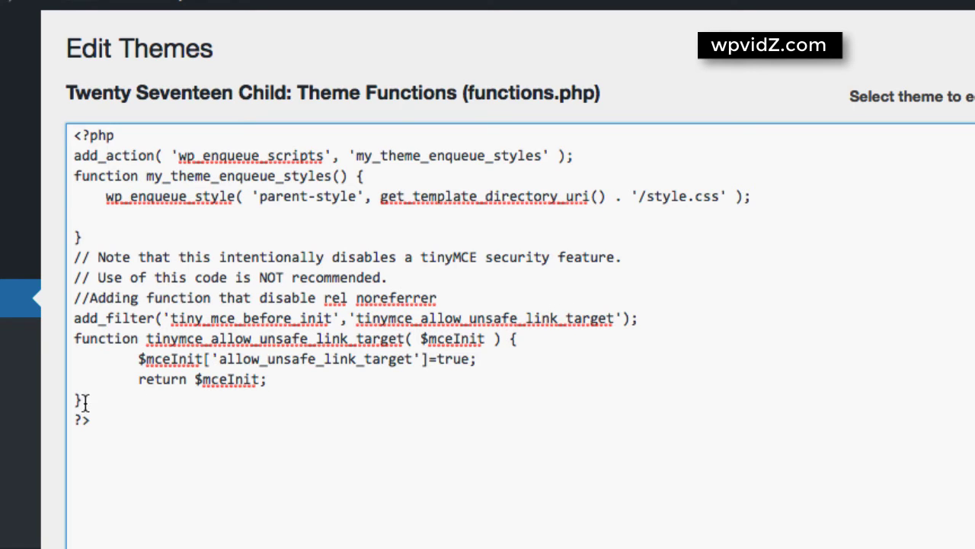
Review the added comments and filter function in functions.php, and save the file
left_click_drag(82, 399, 74, 256)
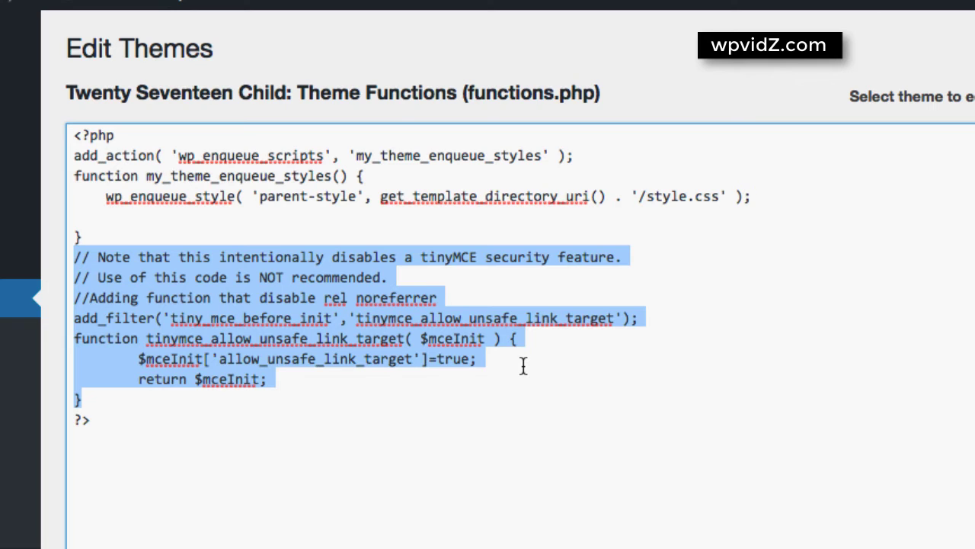
left_click_drag(437, 297, 66, 298)
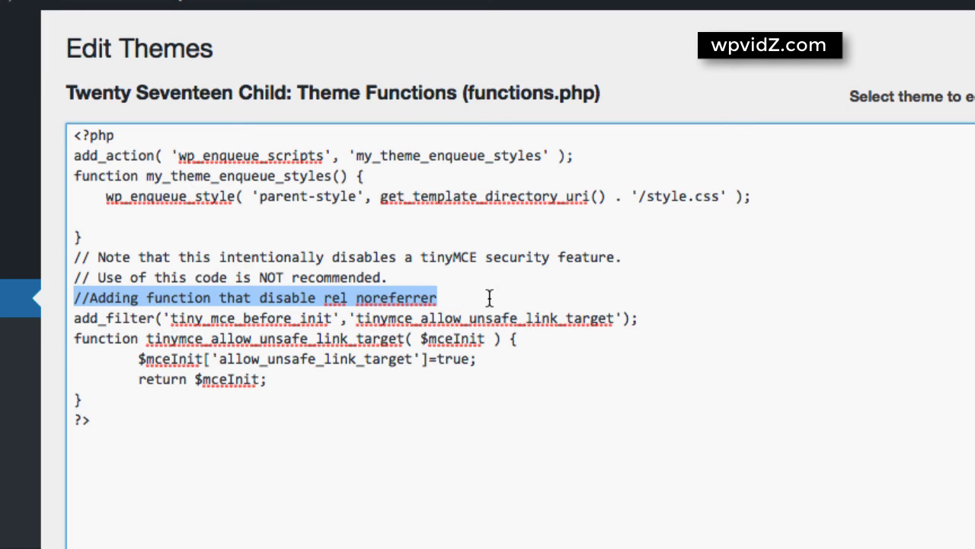
left_click(74, 318)
left_click_drag(74, 318, 665, 393)
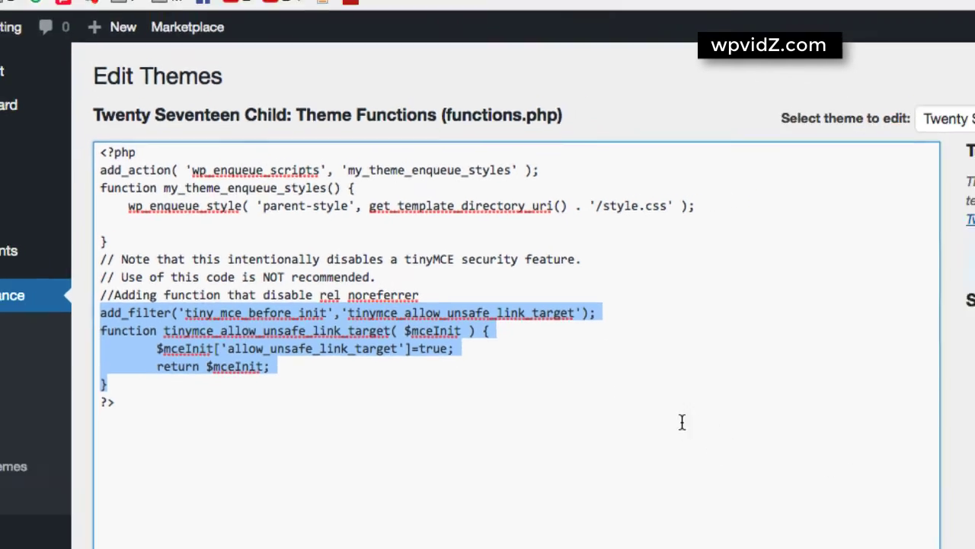
scroll(674, 418, "down", 5)
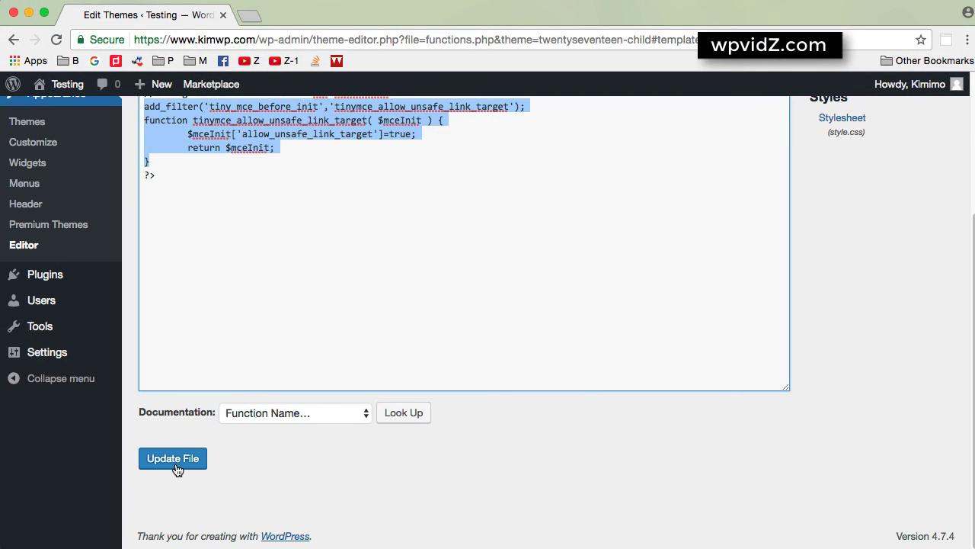
left_click(177, 470)
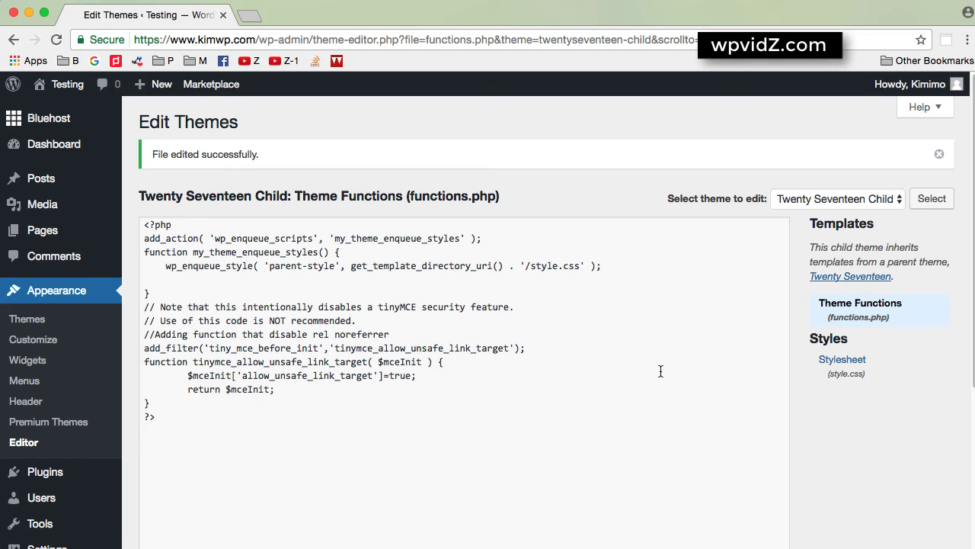
Open the site's front page in a separate tab to check that it still loads, and return to the theme editor
mouse_move(73, 88)
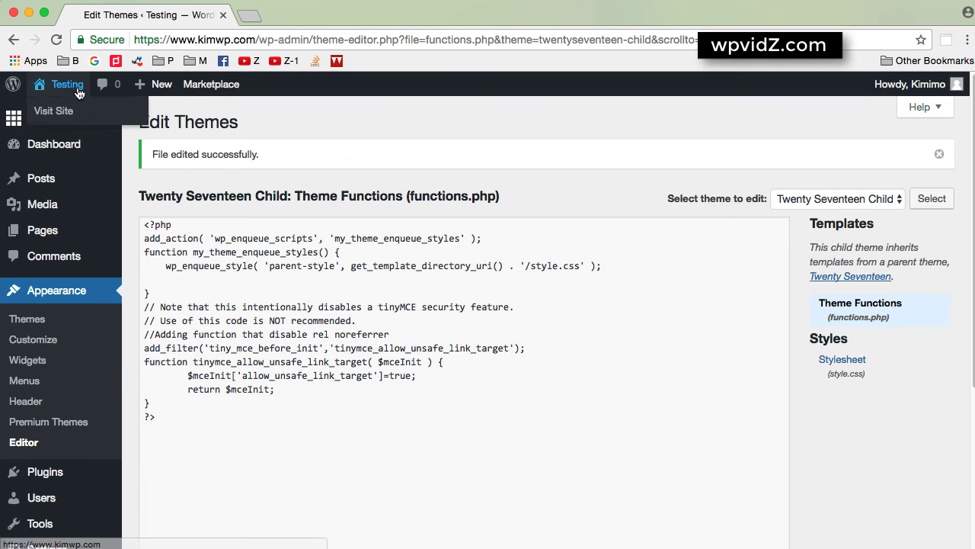
left_click_drag(67, 112, 279, 15)
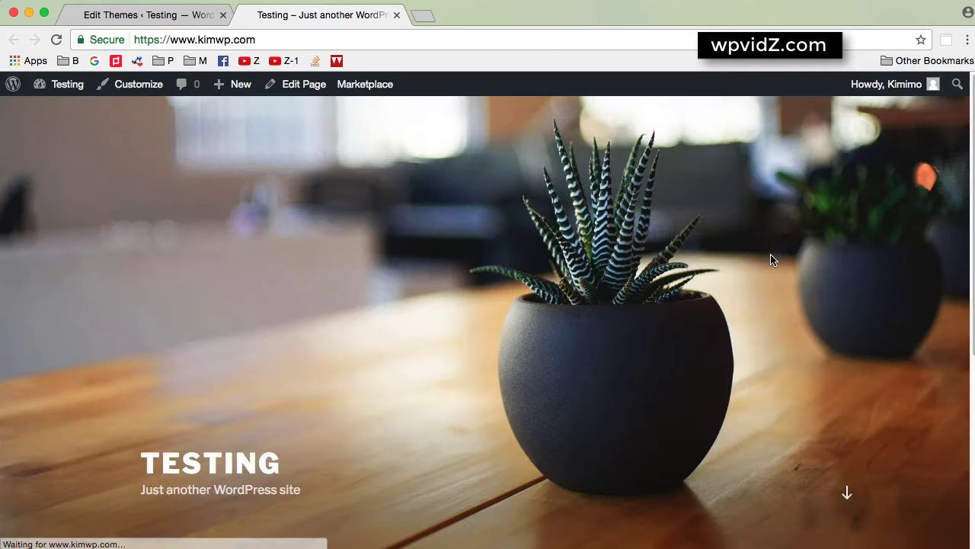
scroll(588, 407, "down", 5)
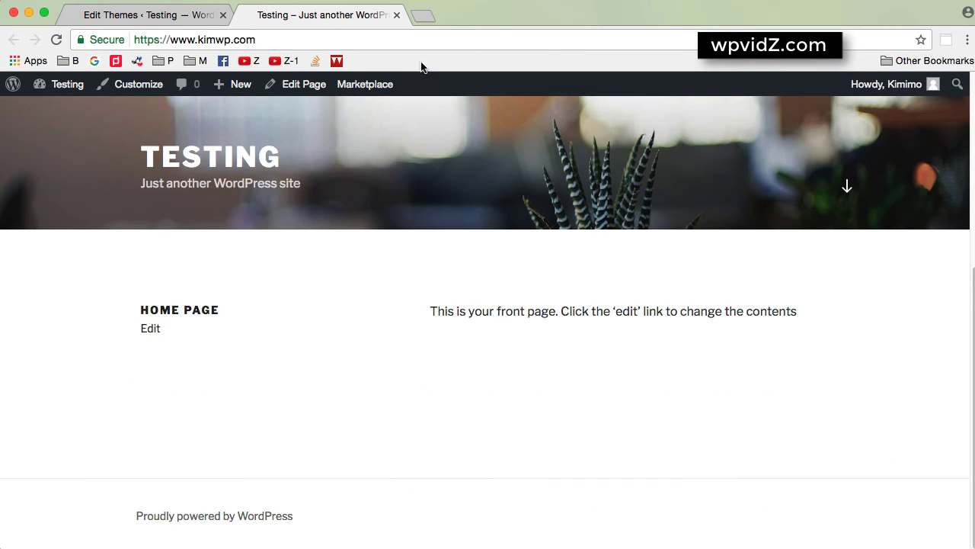
left_click(397, 15)
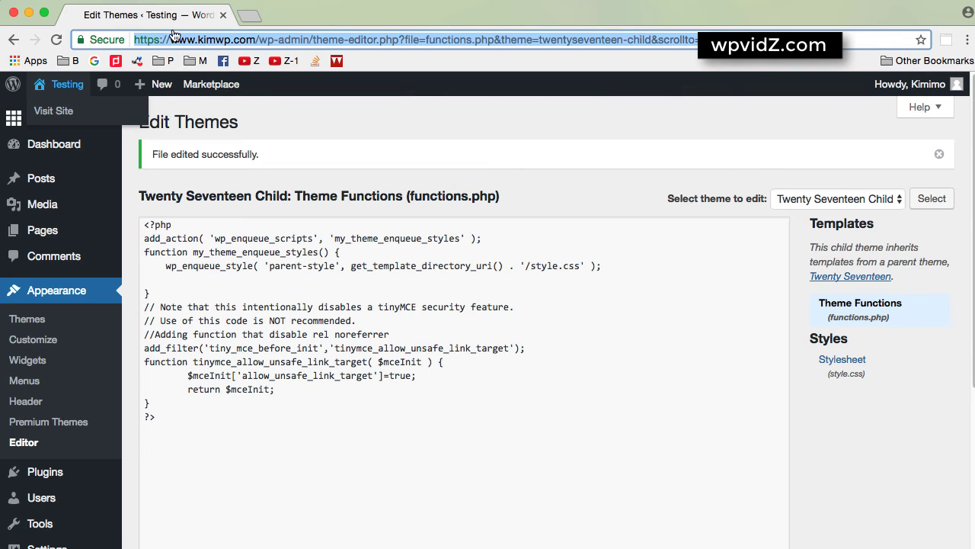
left_click(616, 413)
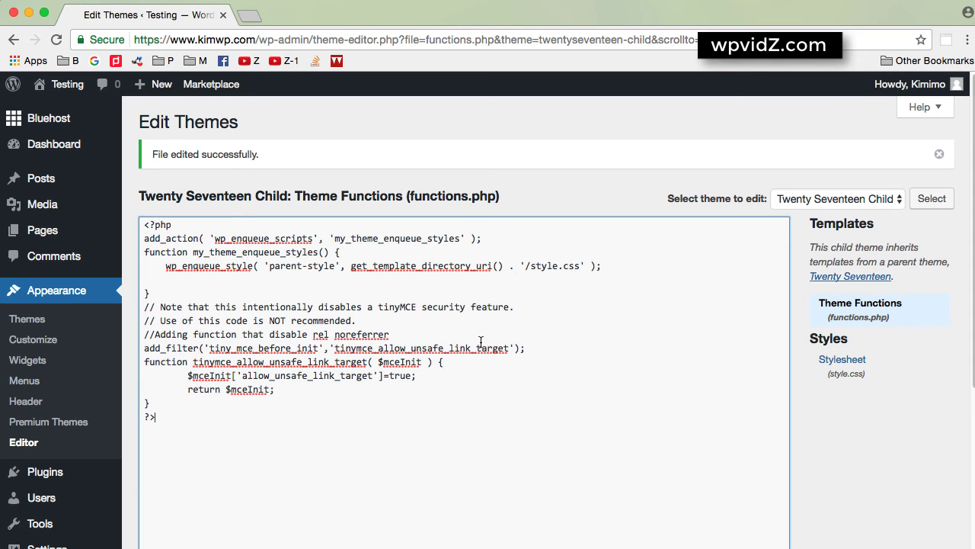
Open the Test No 2 post from the list of all posts and show it in the visual editor
mouse_move(42, 183)
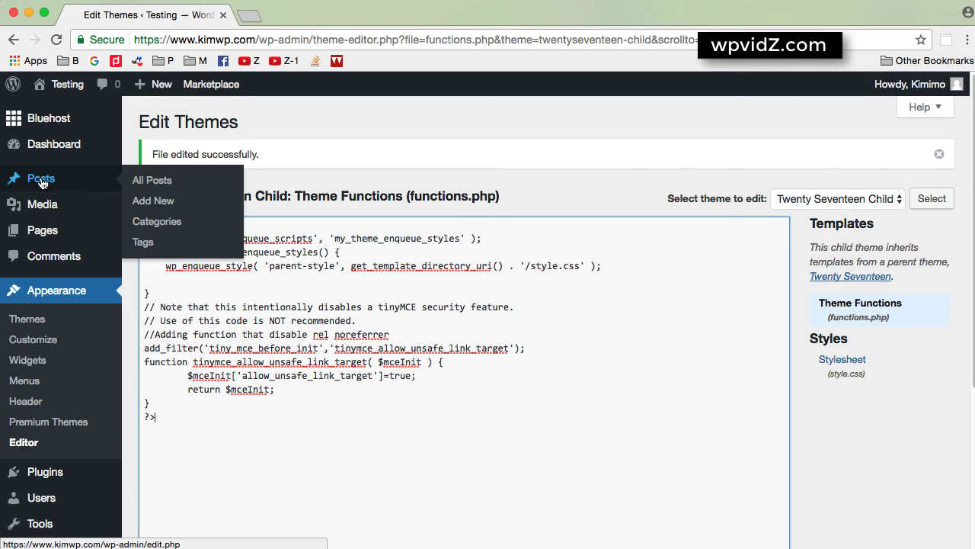
left_click(140, 182)
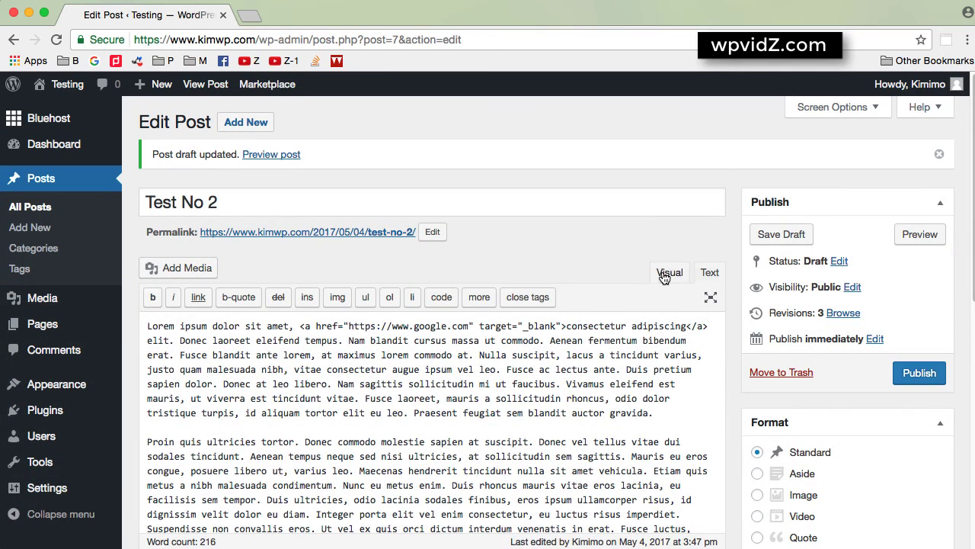
left_click(668, 273)
left_click_drag(607, 381, 495, 380)
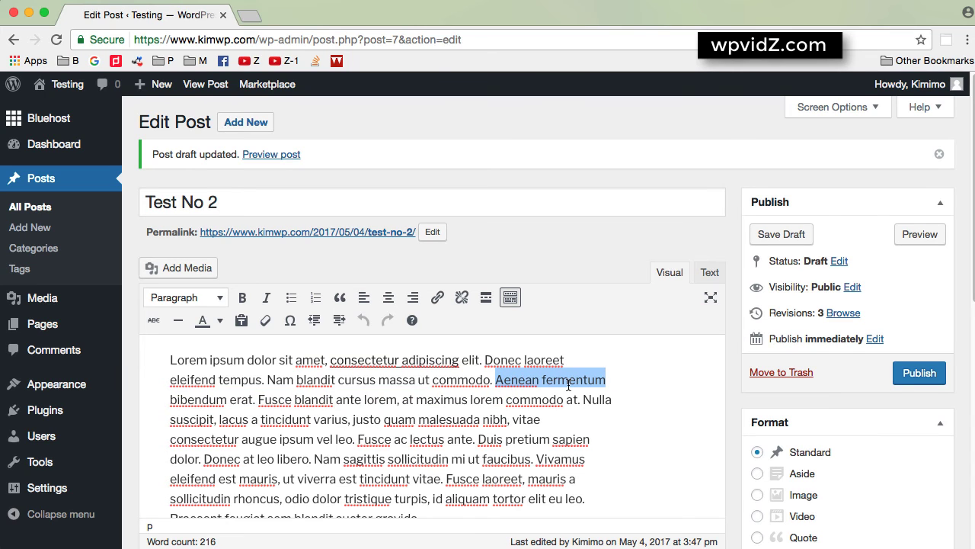
left_click(437, 298)
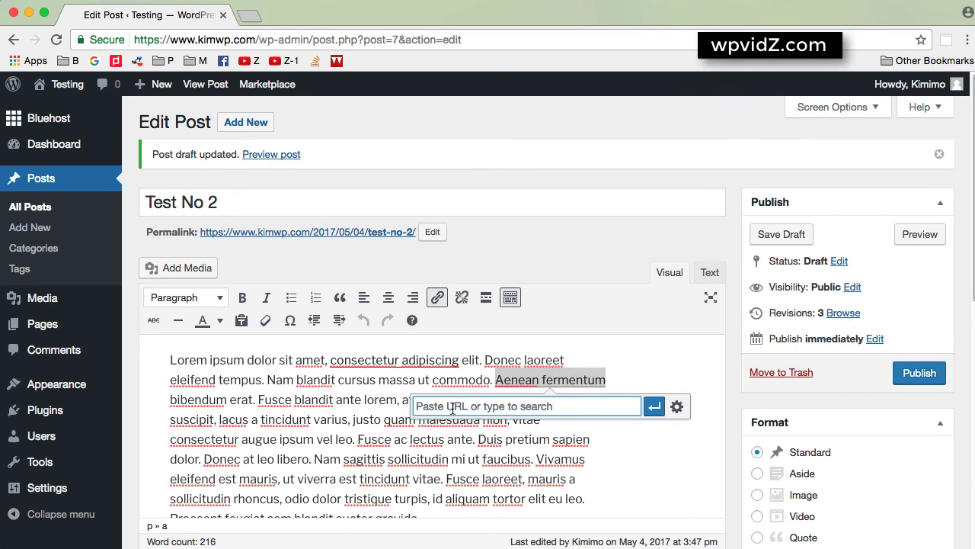
type("https://www")
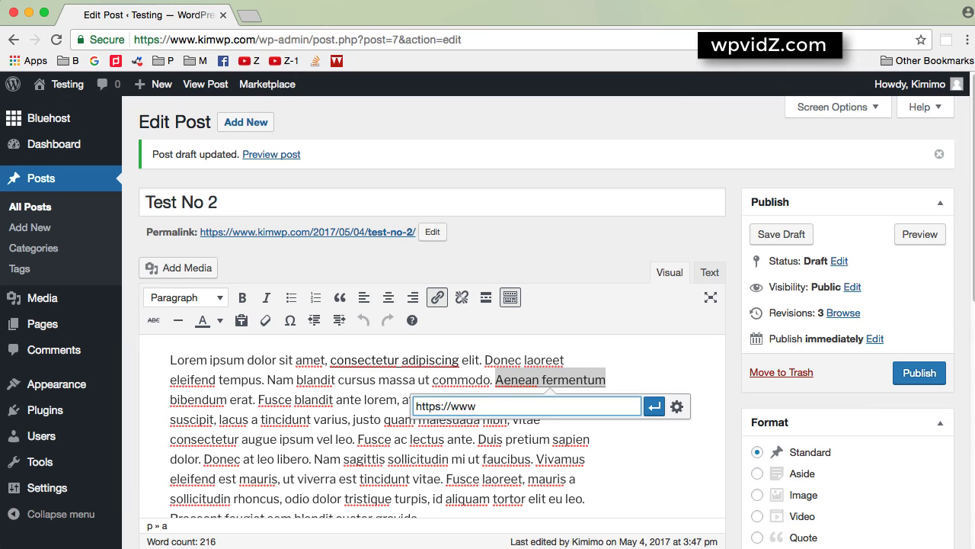
type(".wpvidz.com")
left_click(676, 406)
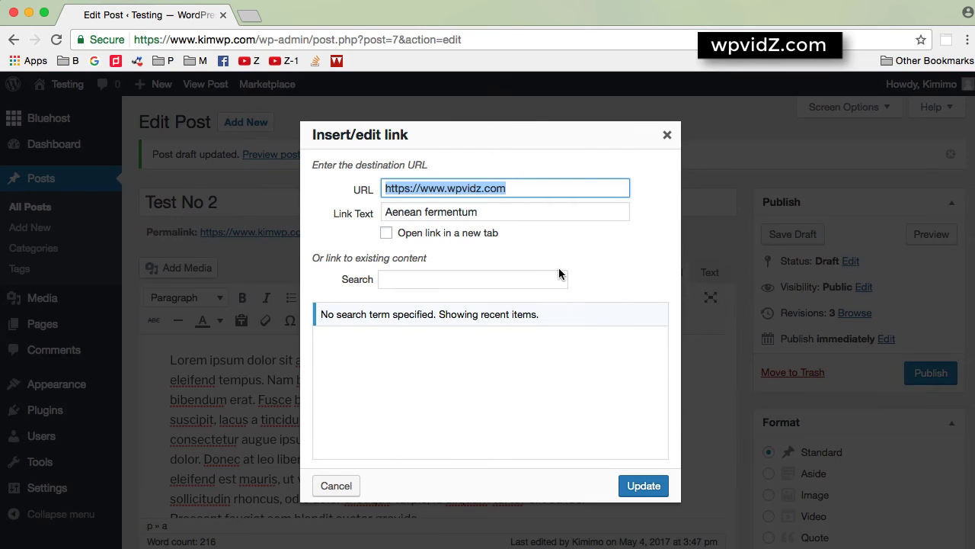
left_click(386, 232)
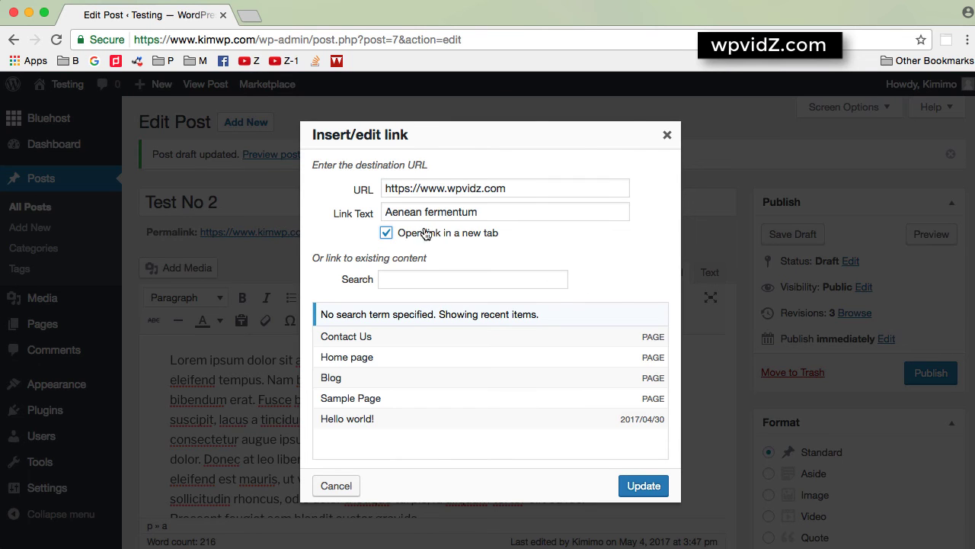
left_click(646, 488)
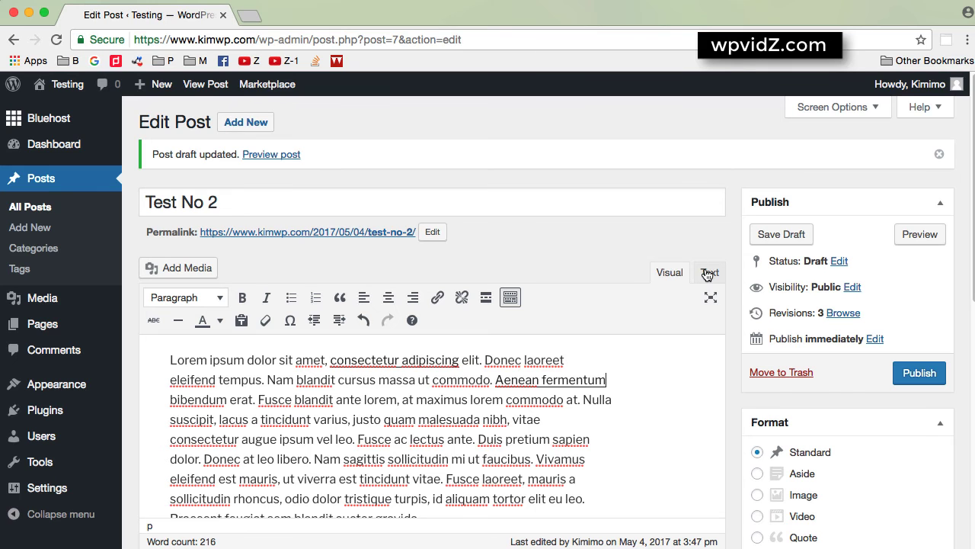
left_click(707, 275)
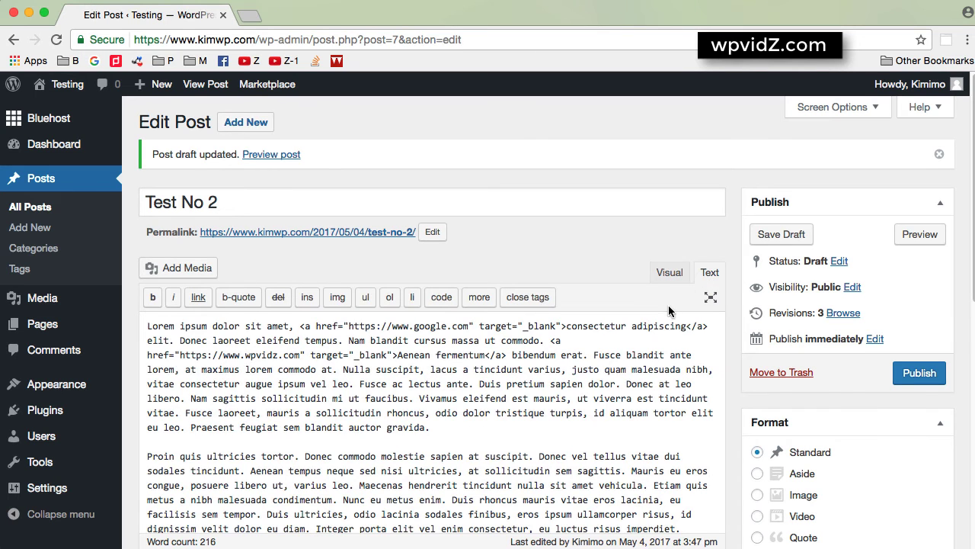
left_click_drag(394, 355, 551, 340)
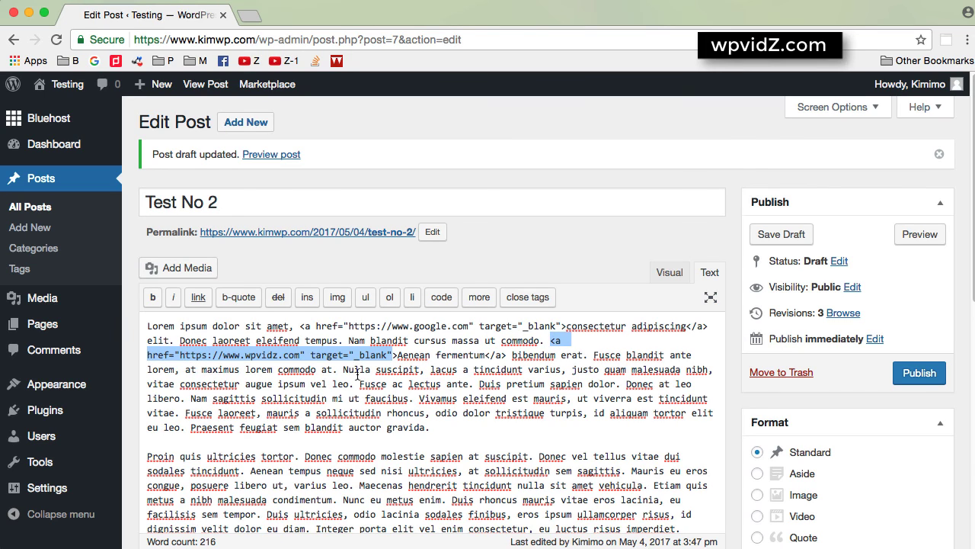